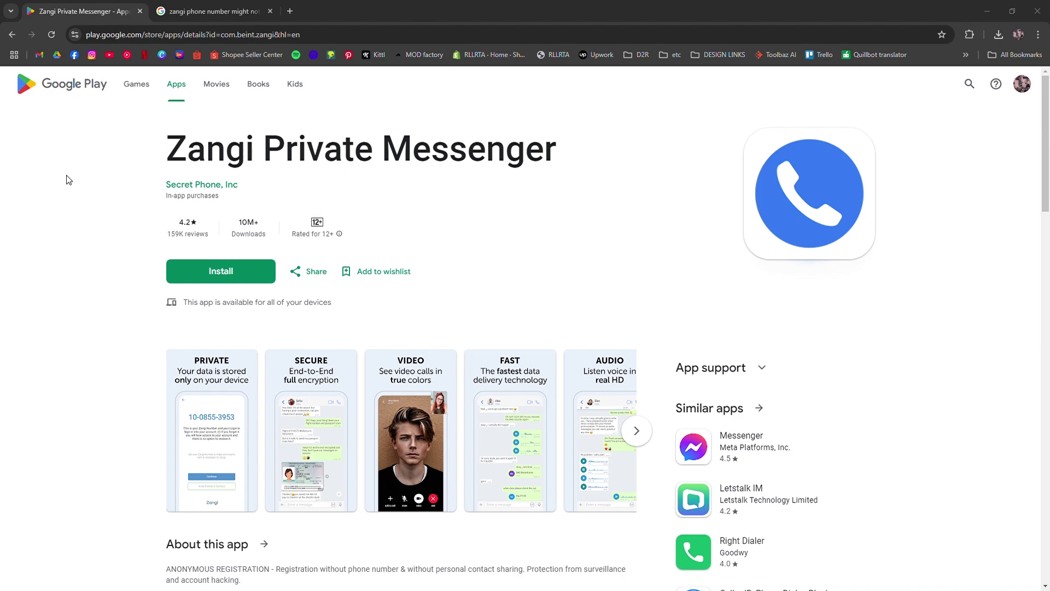
scroll(897, 337, down, 3)
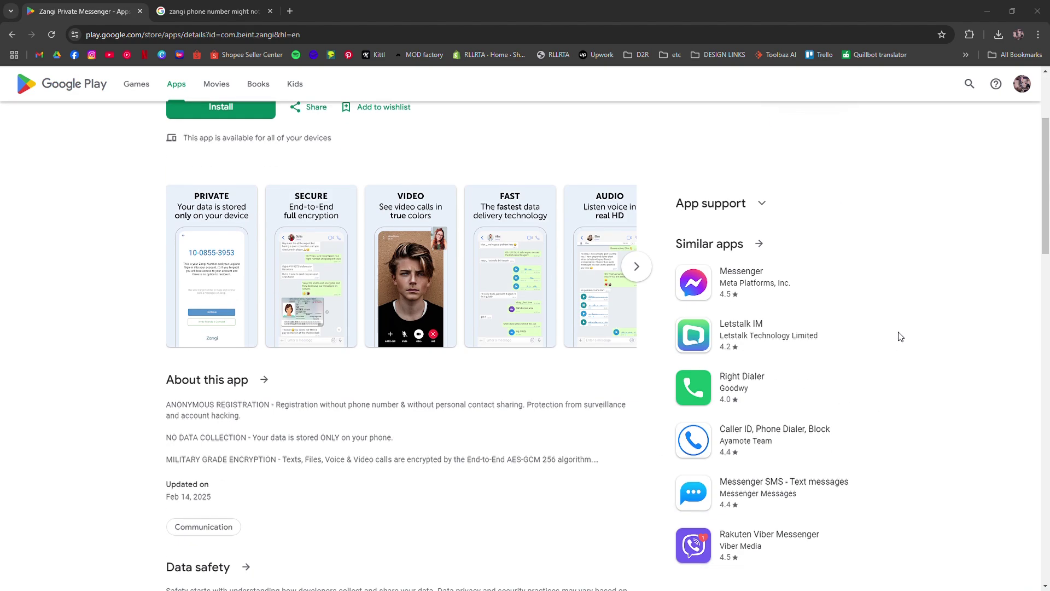
scroll(84, 392, down, 3)
scroll(85, 382, down, 1)
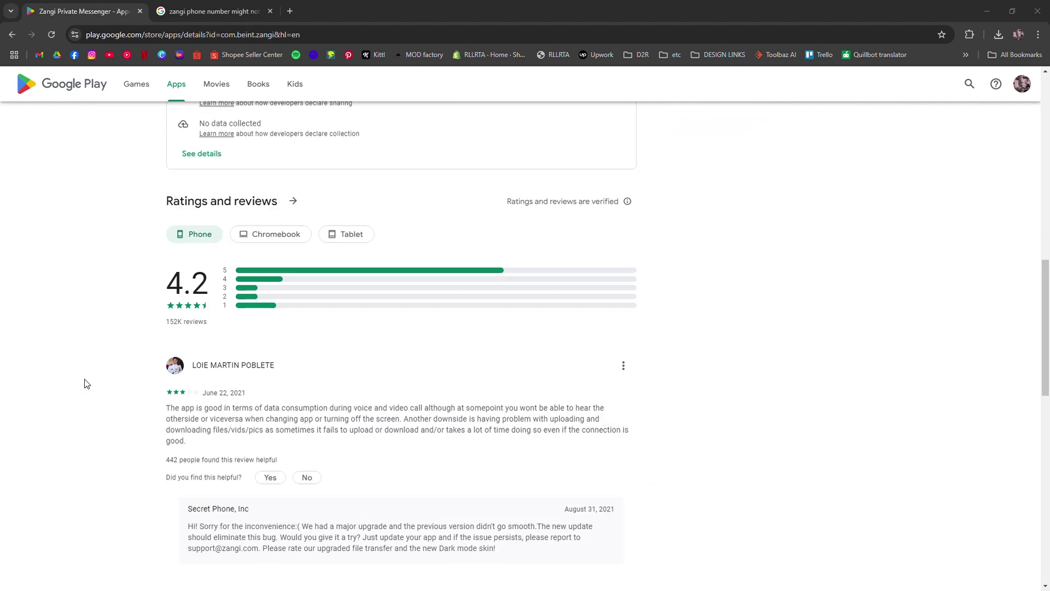
scroll(82, 381, down, 3)
scroll(82, 377, down, 3)
scroll(95, 361, up, 10)
scroll(103, 345, up, 7)
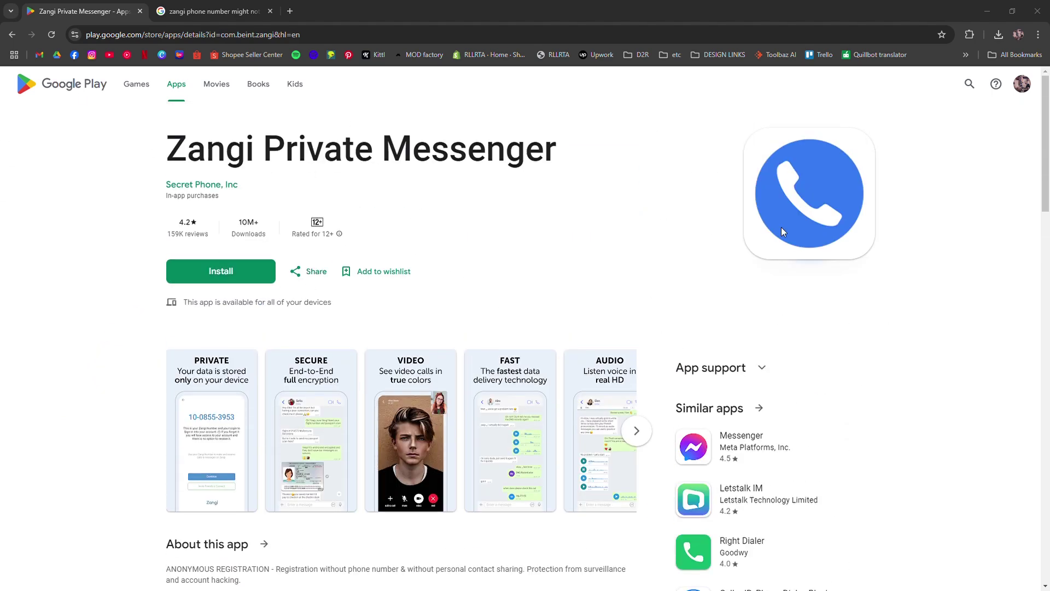
scroll(380, 417, down, 4)
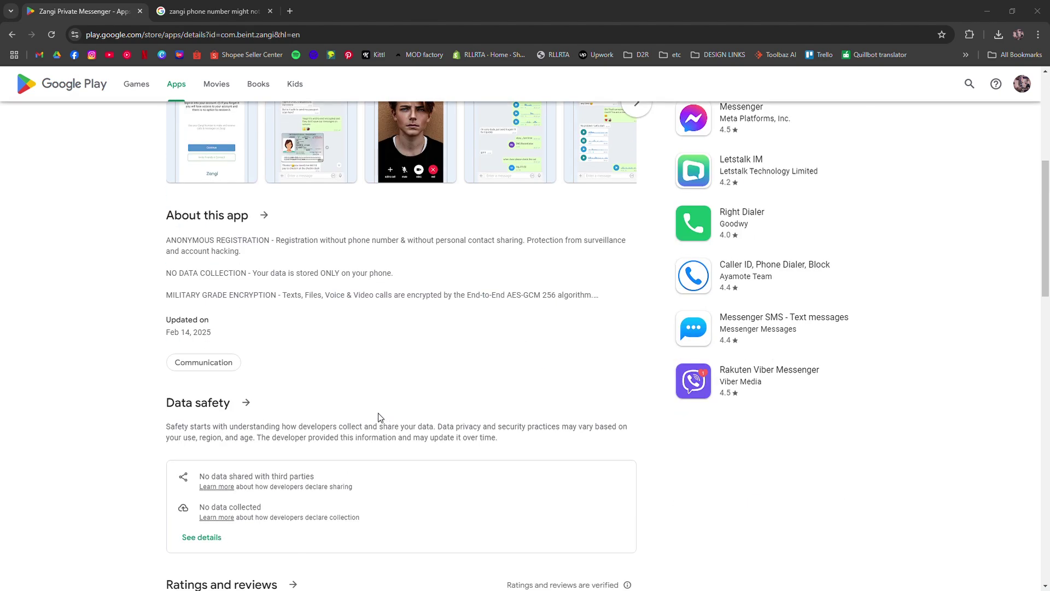
scroll(383, 407, up, 2)
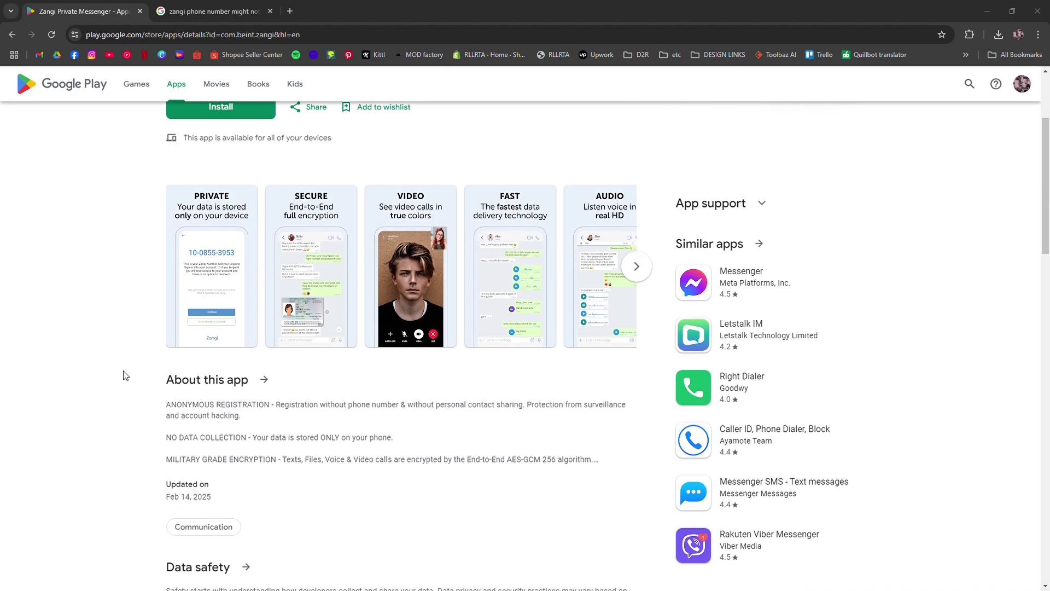
scroll(117, 371, down, 1)
scroll(110, 363, down, 4)
scroll(120, 345, up, 5)
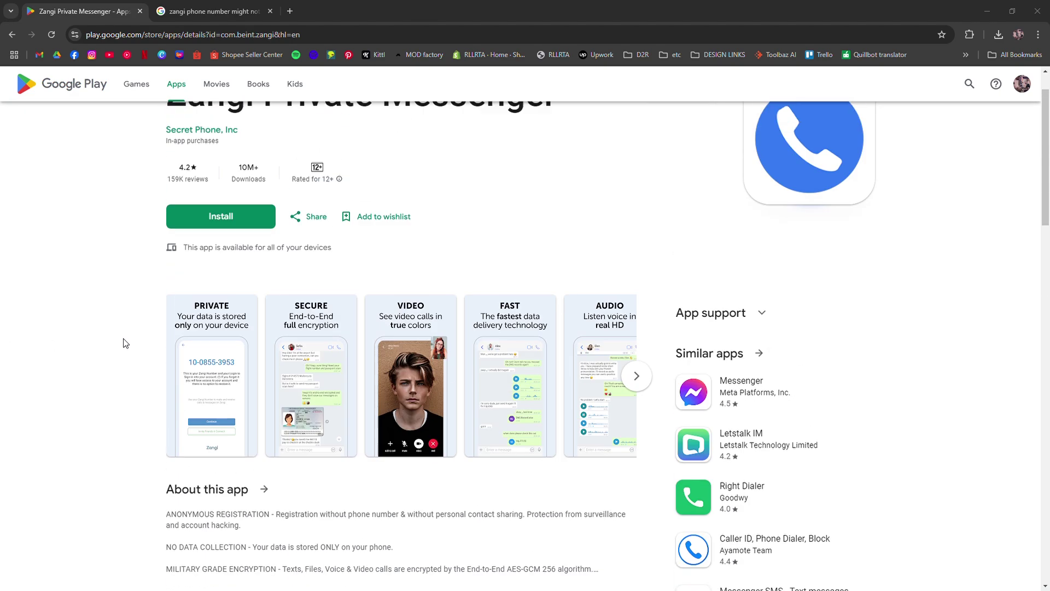
scroll(113, 328, up, 1)
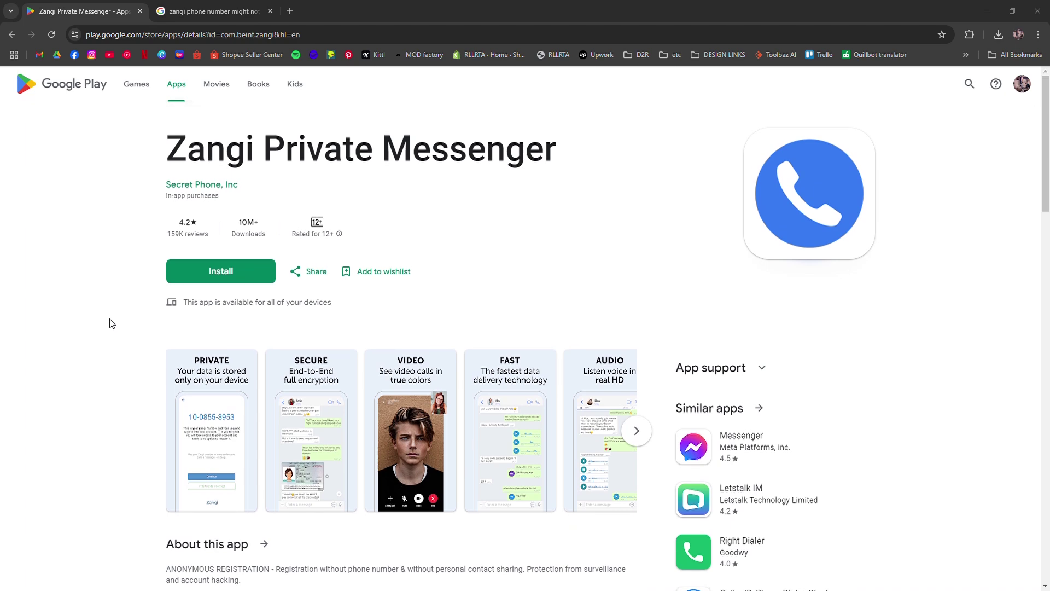
scroll(464, 341, down, 4)
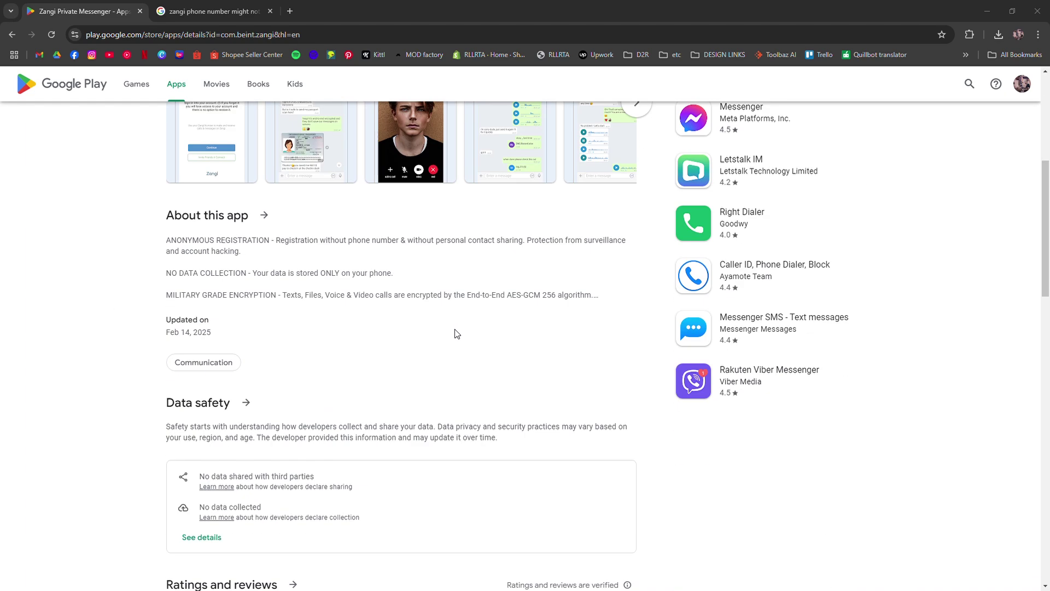
scroll(454, 328, down, 4)
scroll(435, 326, up, 3)
scroll(427, 328, up, 3)
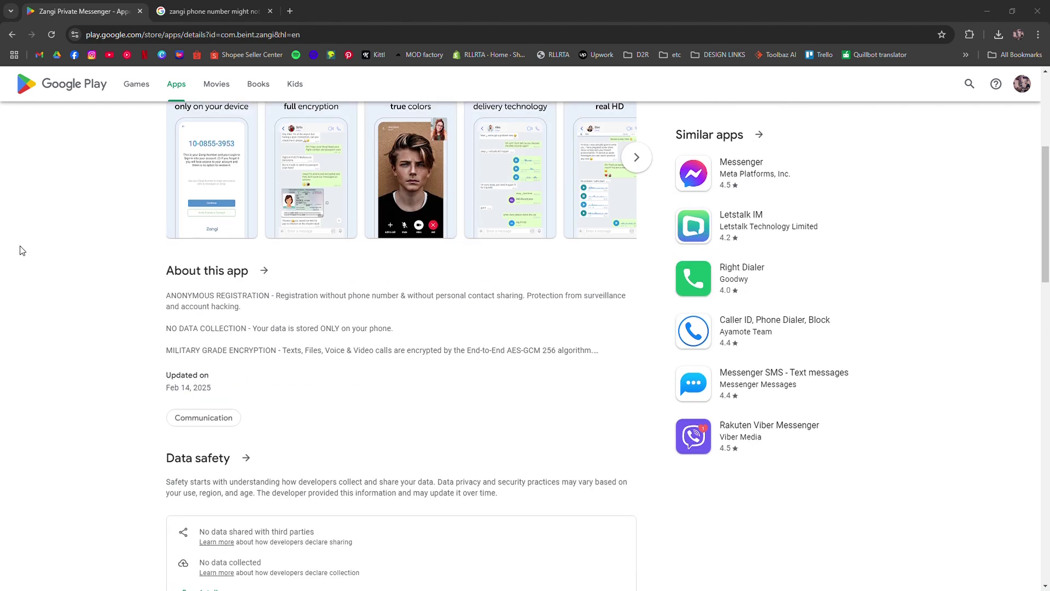
scroll(23, 250, up, 5)
scroll(500, 460, down, 1)
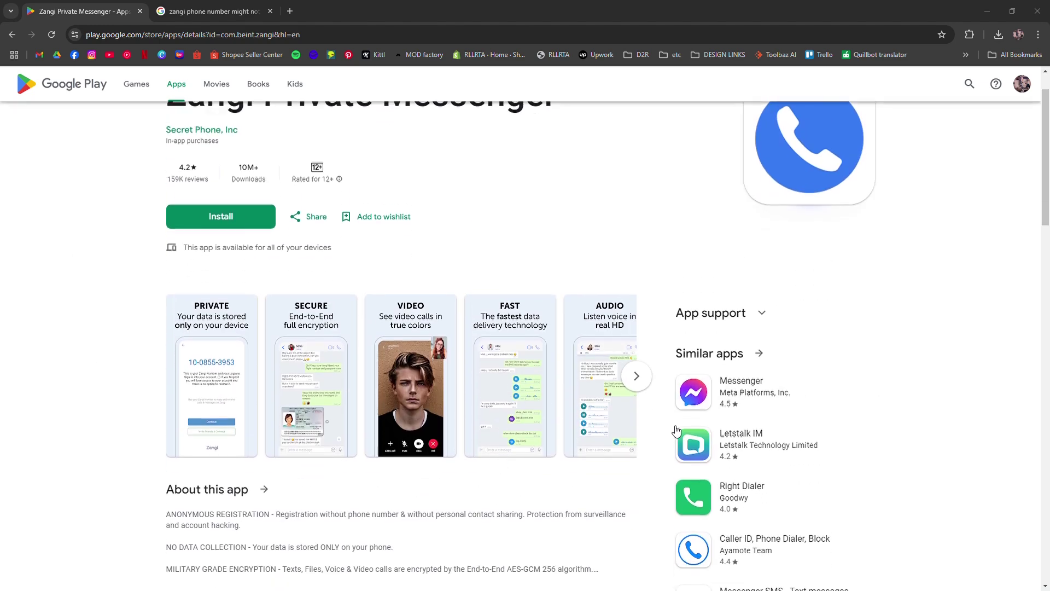
scroll(106, 329, down, 3)
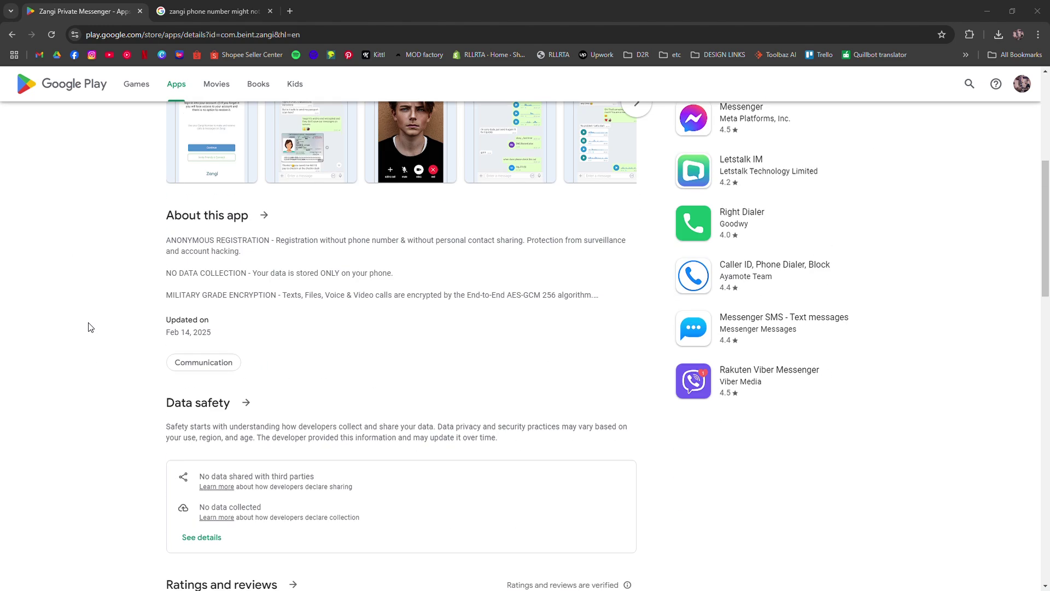
scroll(91, 325, down, 4)
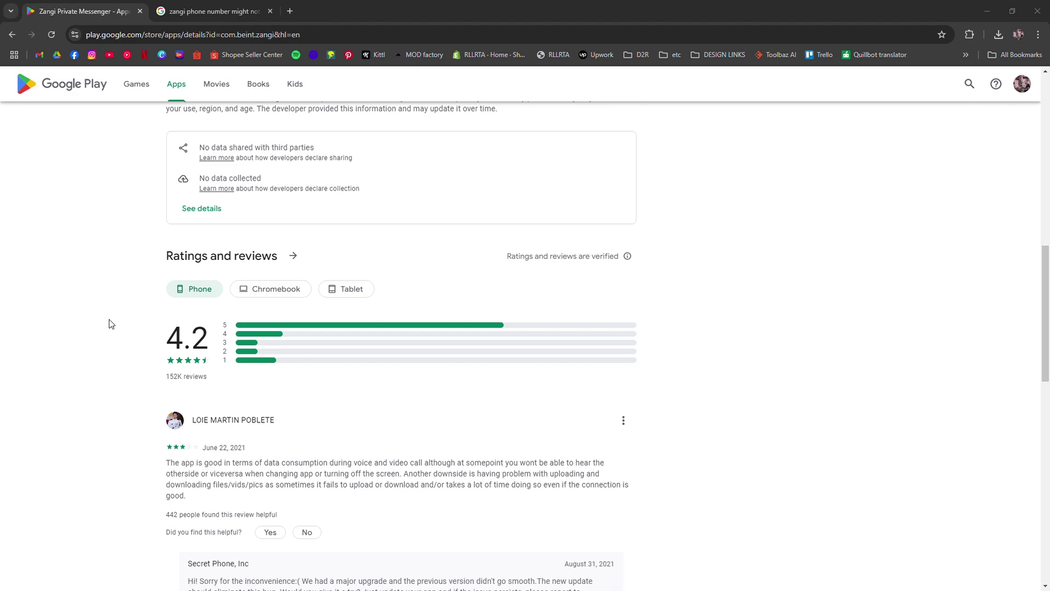
scroll(897, 406, down, 4)
scroll(895, 406, down, 4)
scroll(894, 406, up, 4)
scroll(892, 402, up, 5)
scroll(892, 402, up, 5)
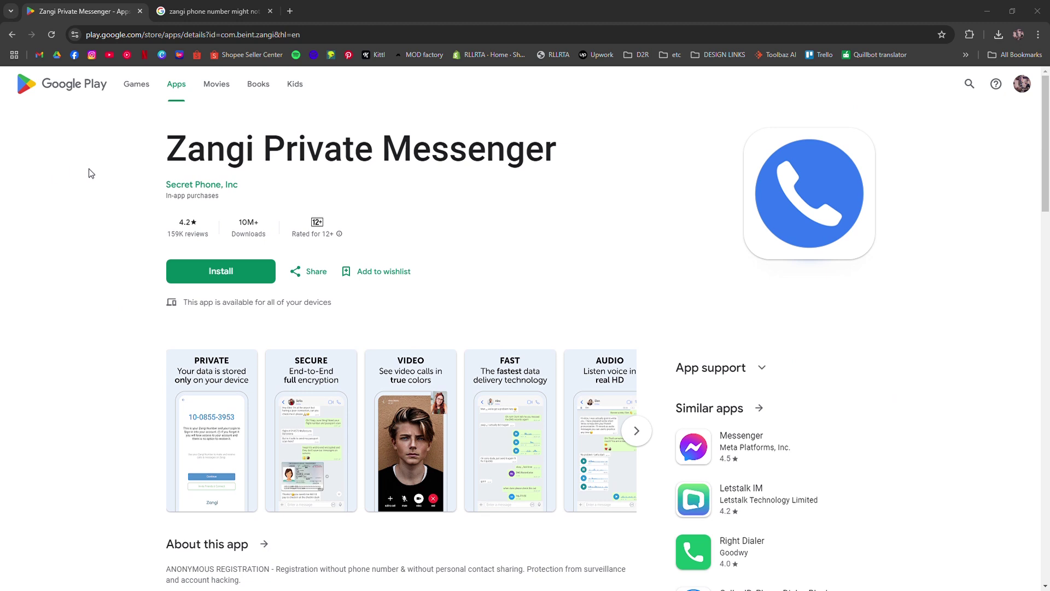
scroll(79, 199, down, 1)
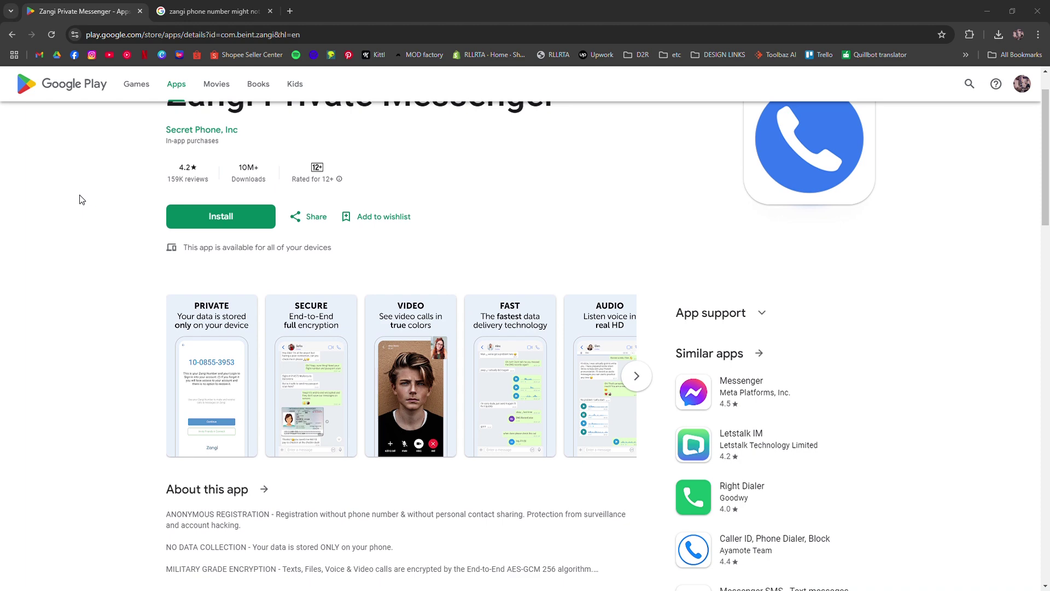
Switch from the Zangi Private Messenger listing to the Google search on Zangi numbers and WhatsApp
click(191, 9)
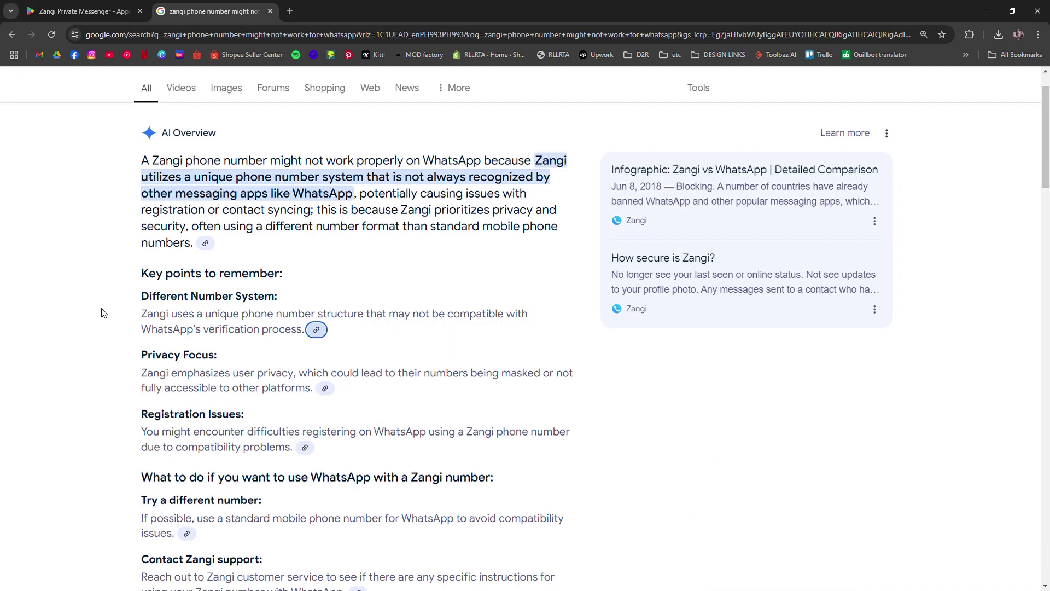
scroll(102, 318, up, 1)
ctrl+scroll(144, 253, up, 1)
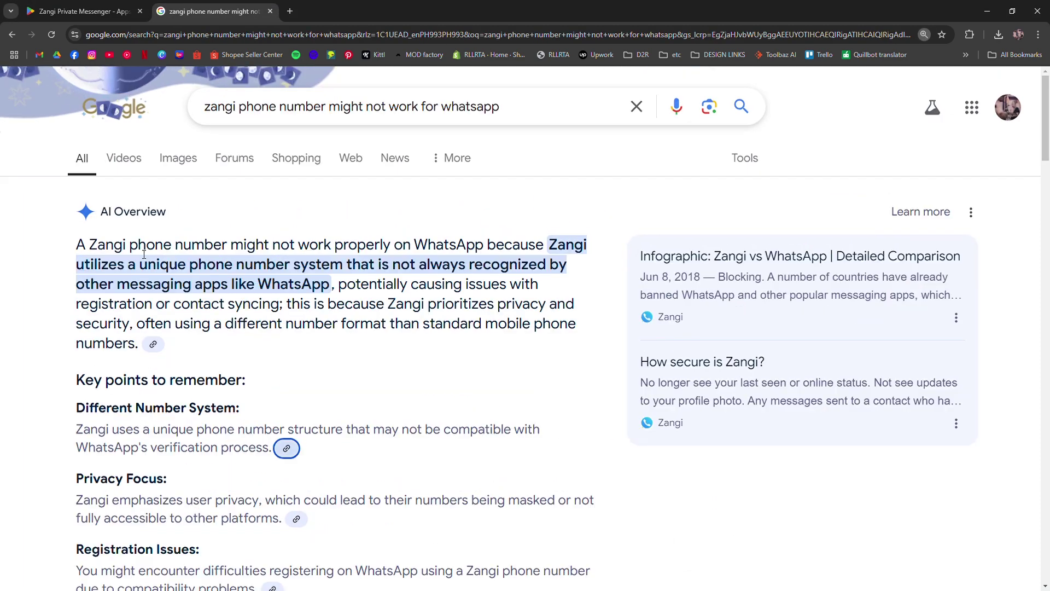
ctrl+scroll(142, 293, up, 1)
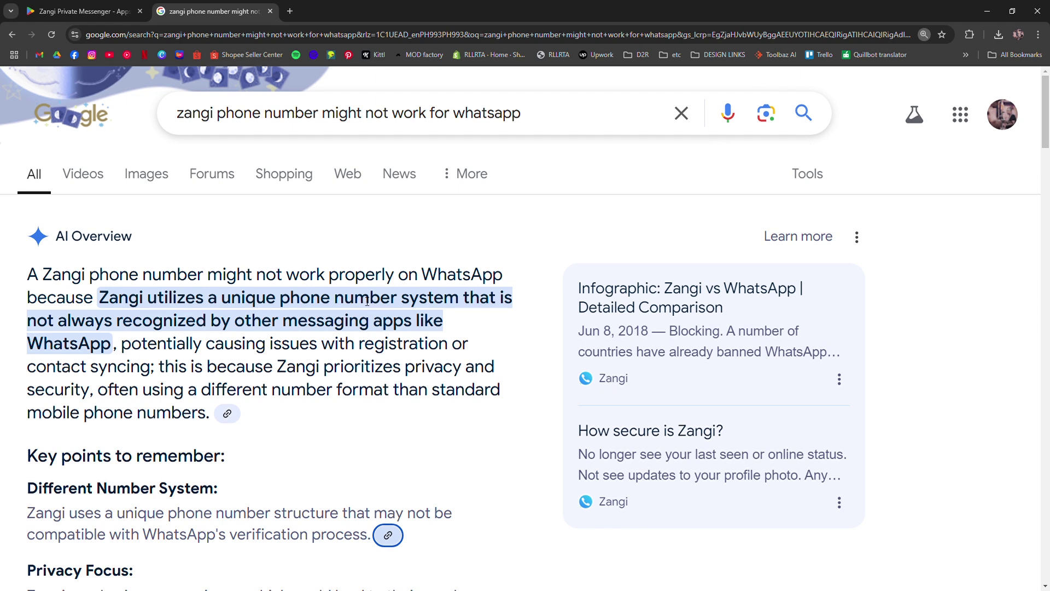